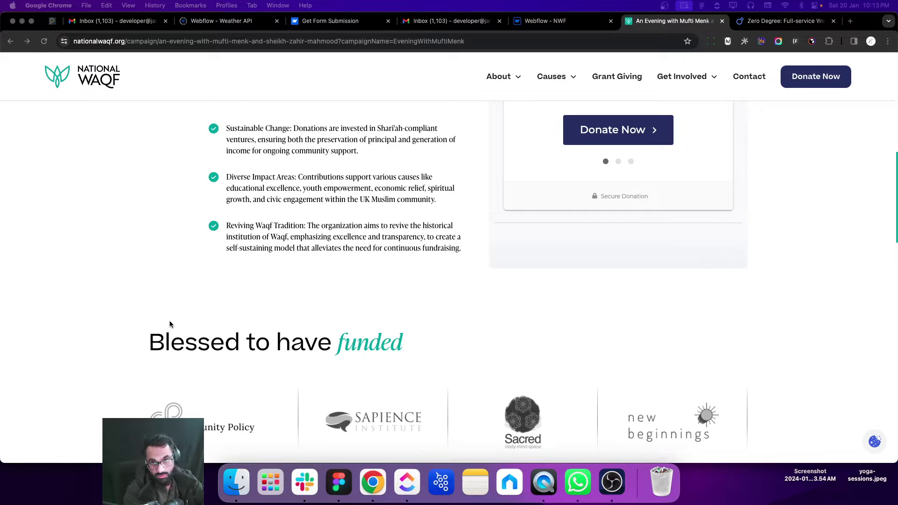
- Select the bullet text on the live campaign page, comparing it with the Webflow NWF project
scroll(169, 320, "up", 2)
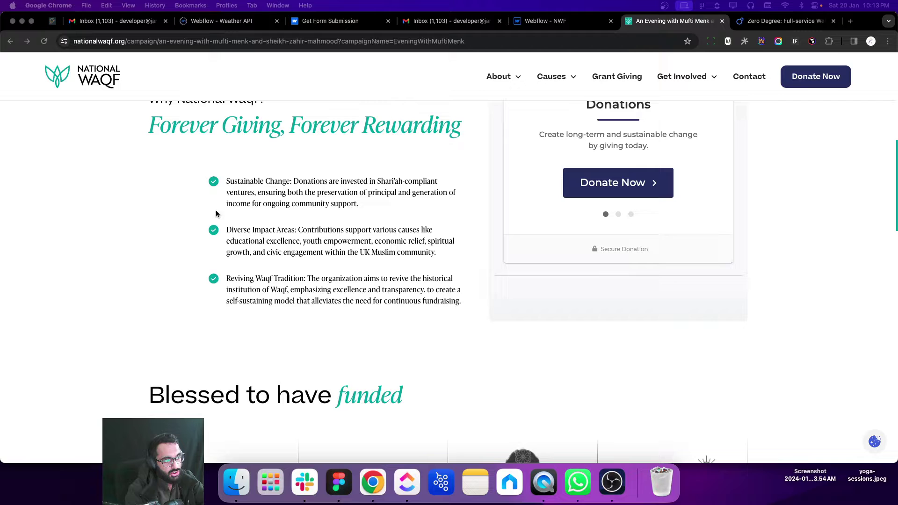
left_click_drag(466, 309, 213, 180)
left_click(262, 188)
left_click(578, 23)
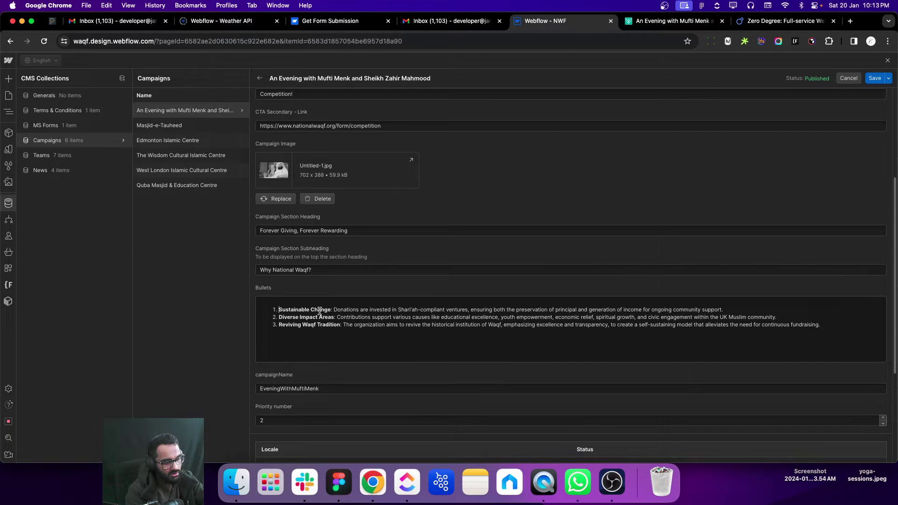
left_click(668, 22)
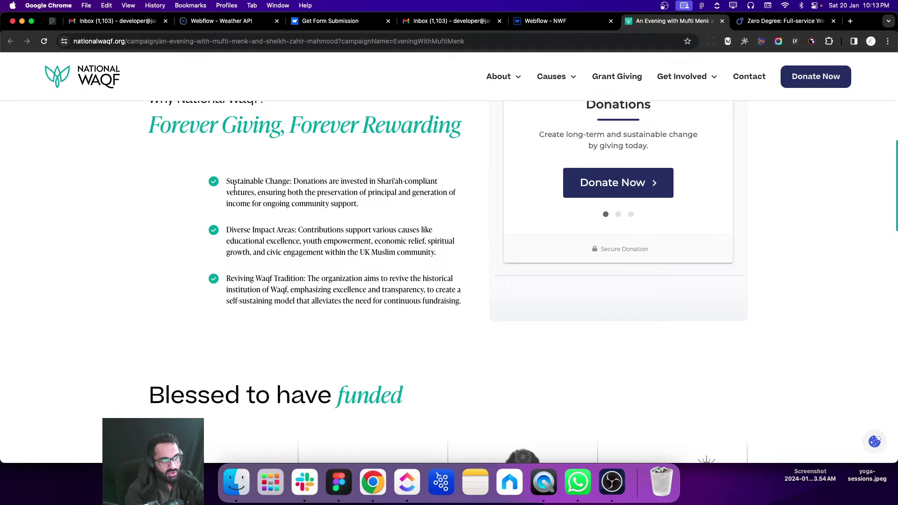
left_click_drag(227, 181, 464, 303)
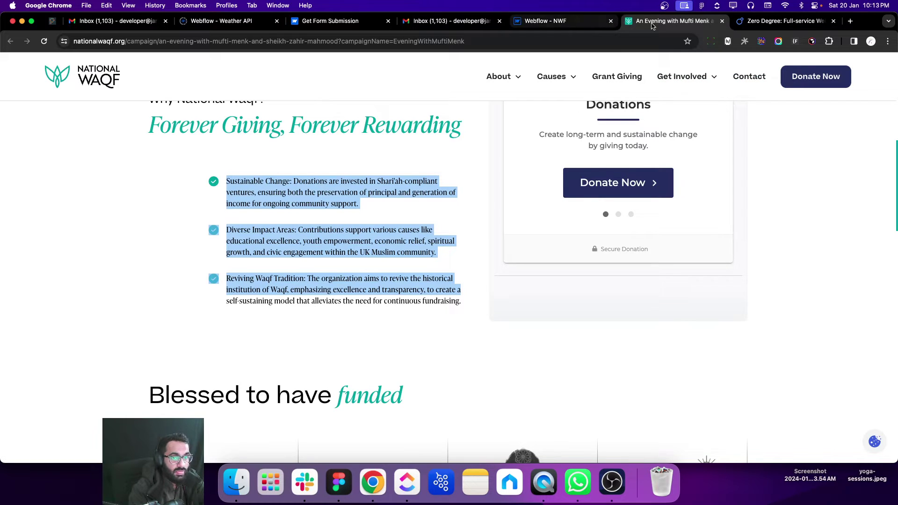
- Find the Documentation for Zero Degree's CMS-Driven Bullet List hack, then go back to Webflow
left_click(769, 22)
scroll(216, 192, "up", 15)
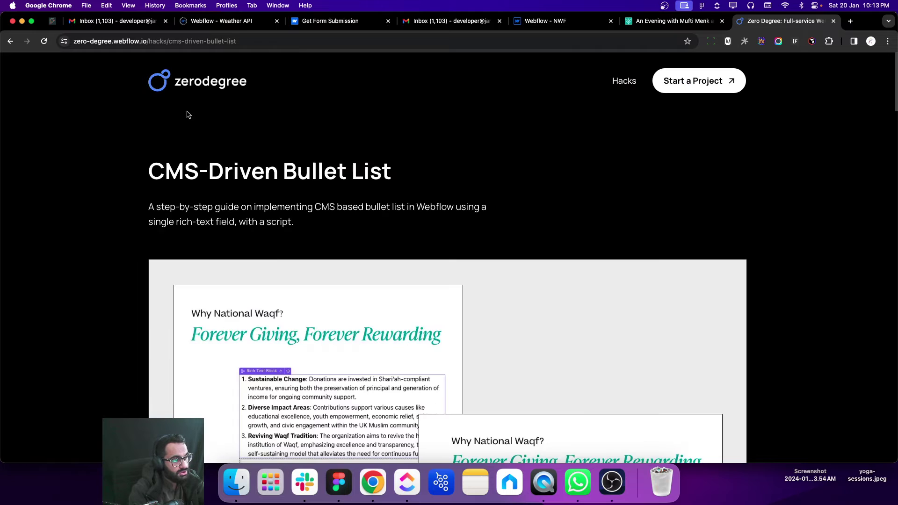
left_click(211, 84)
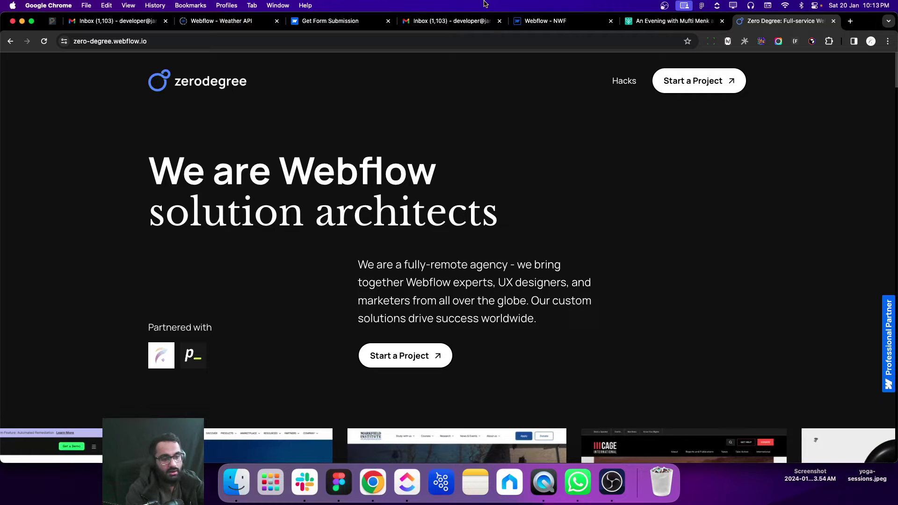
left_click(622, 82)
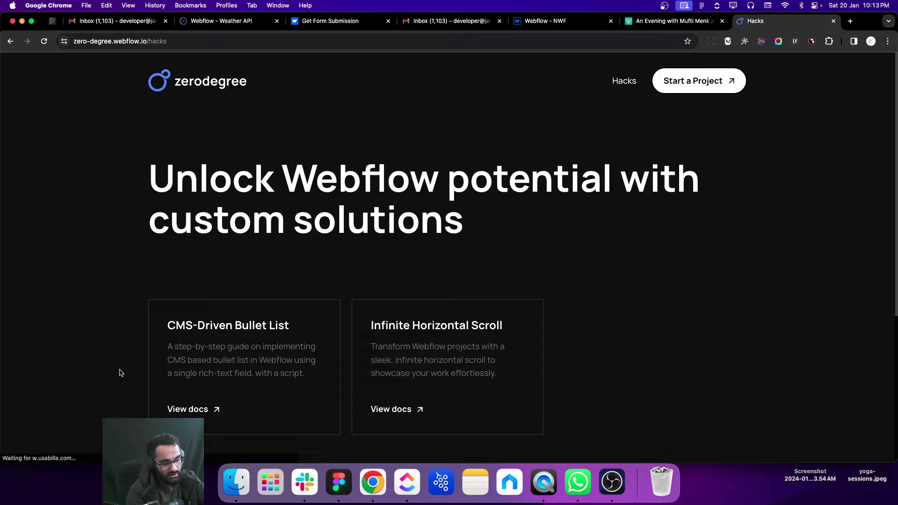
left_click(182, 369)
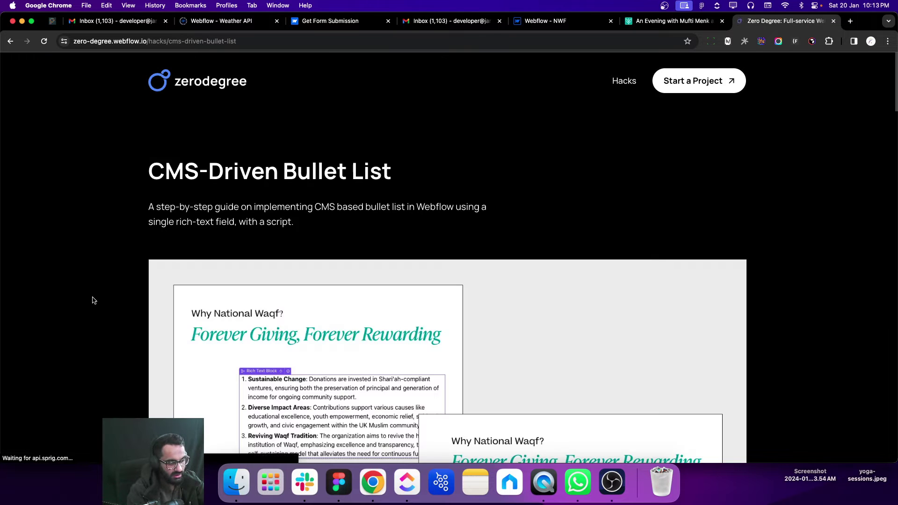
scroll(93, 299, "down", 5)
scroll(93, 299, "down", 15)
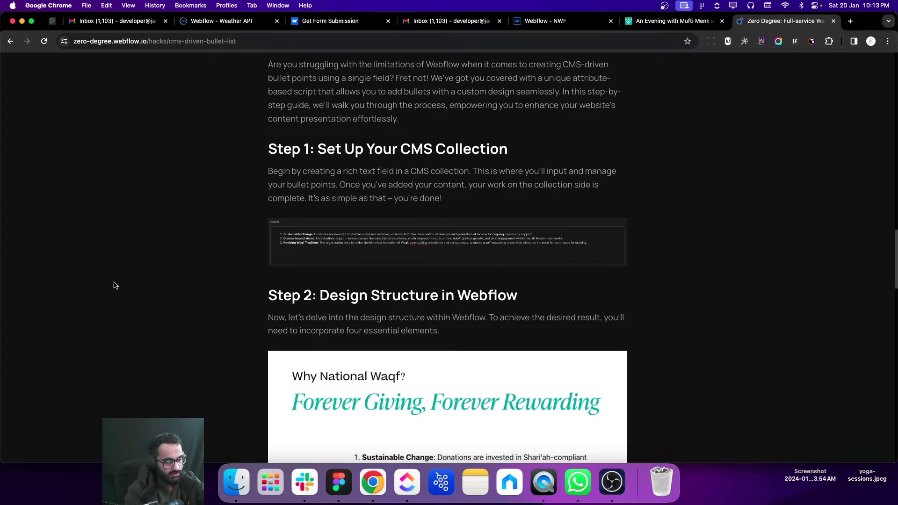
left_click(578, 28)
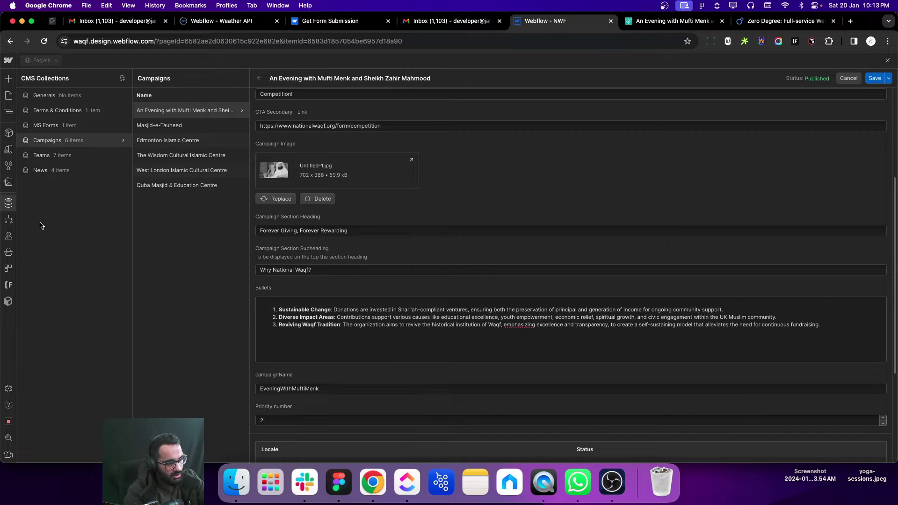
- Close the CMS item editor to get back to the Campaigns Template canvas
left_click(9, 203)
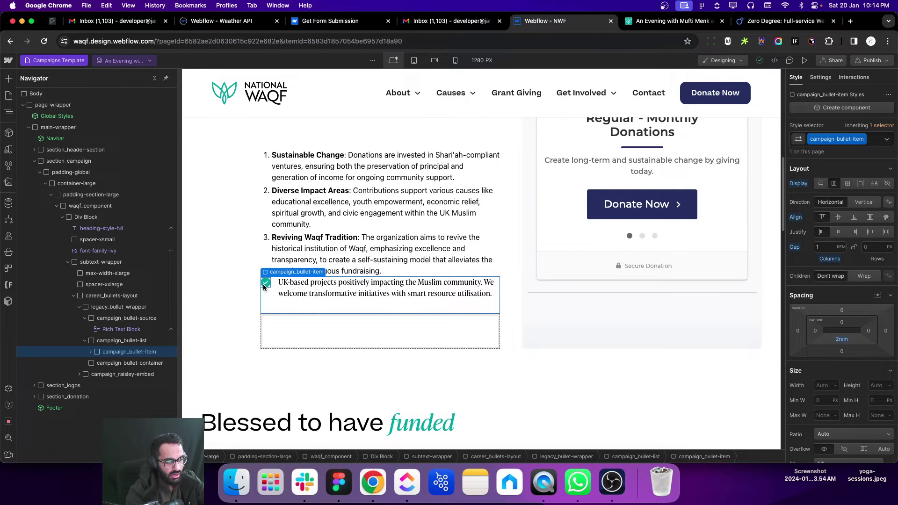
- Confirm campaign_bullet-item has list-script="item" and its Paragraph has list-script="text"
left_click(90, 352)
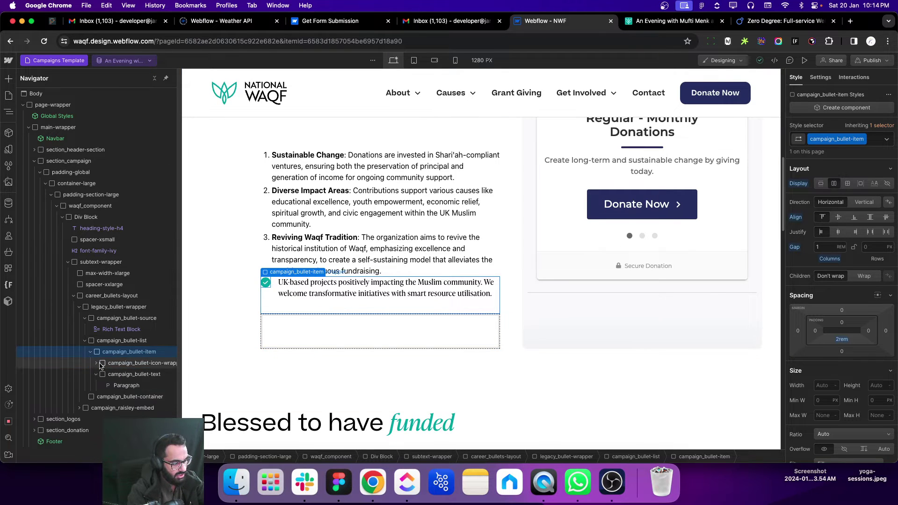
left_click(285, 290)
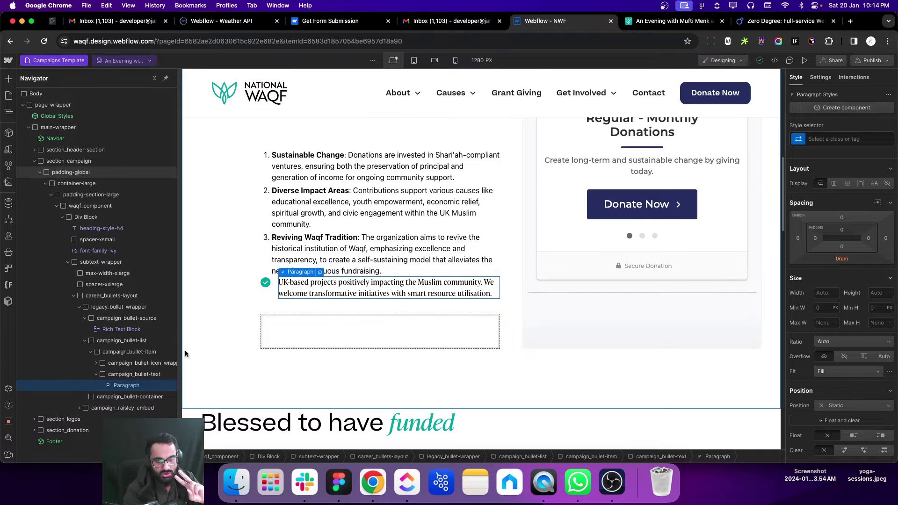
left_click(122, 358)
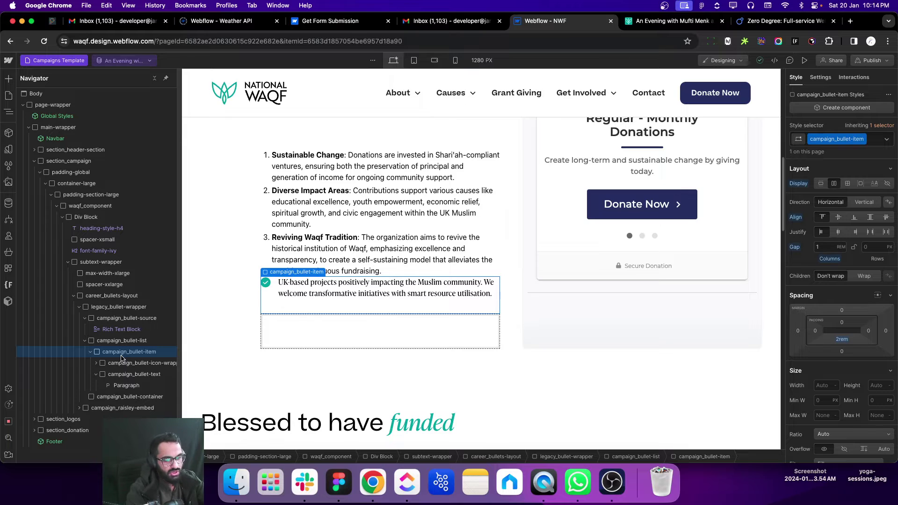
left_click(820, 79)
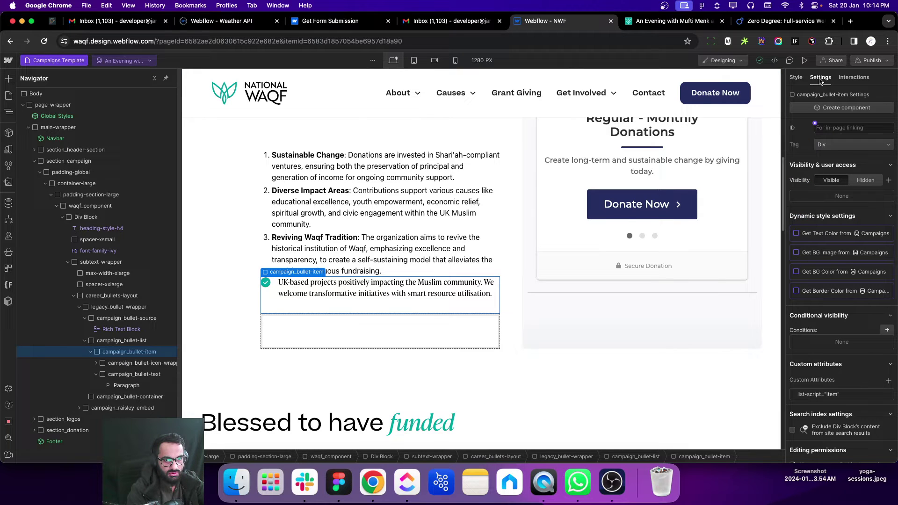
scroll(815, 286, "down", 1)
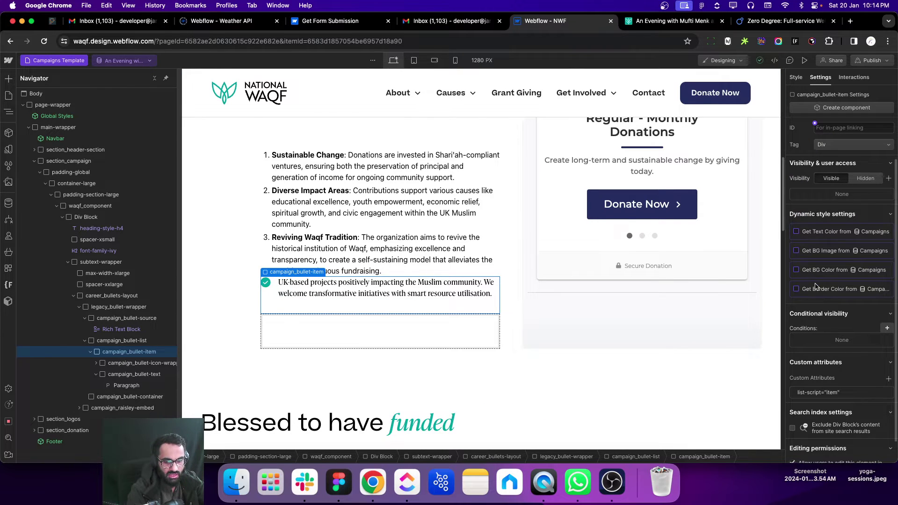
scroll(815, 286, "down", 1)
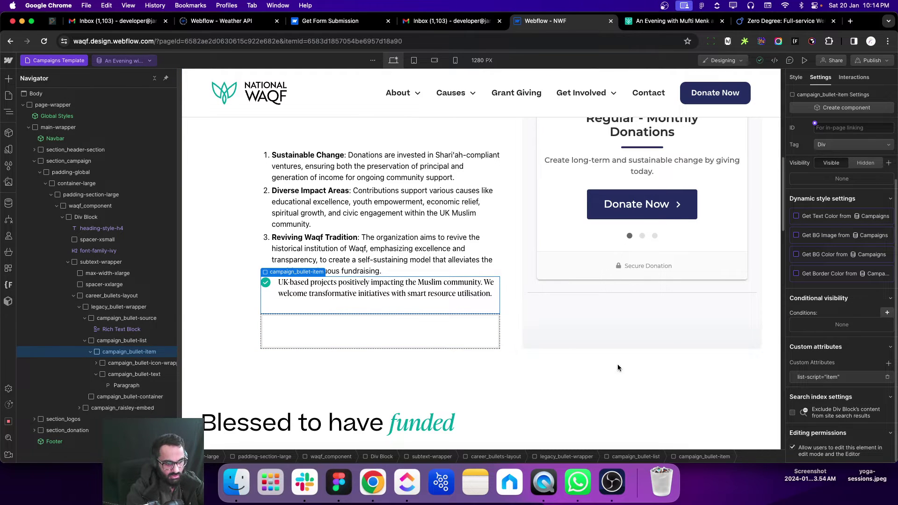
left_click(126, 385)
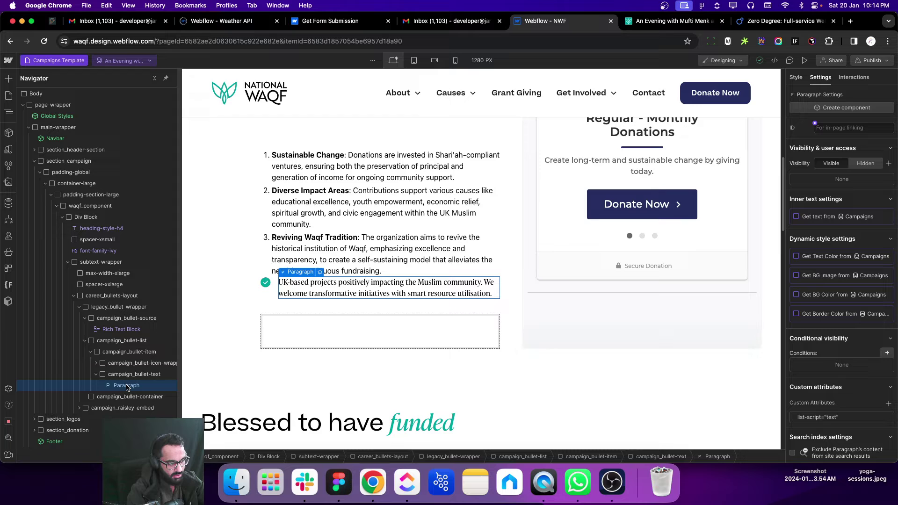
scroll(823, 374, "down", 2)
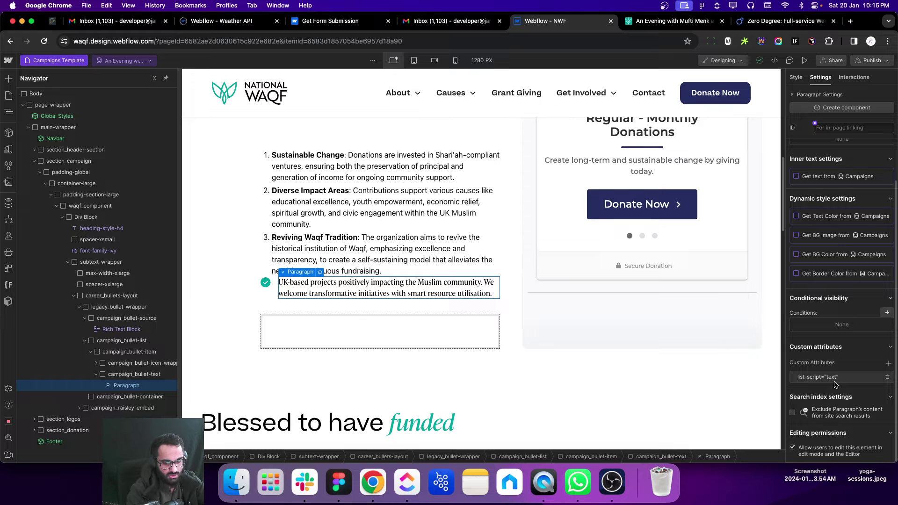
- Verify the Rich Text Block is bound to Campaigns Bullets and has list-script="source"
left_click(90, 352)
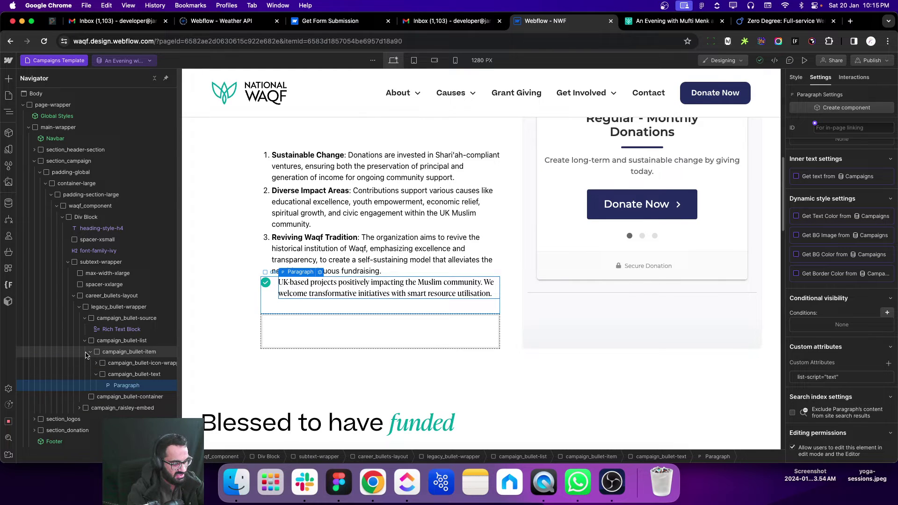
left_click(112, 330)
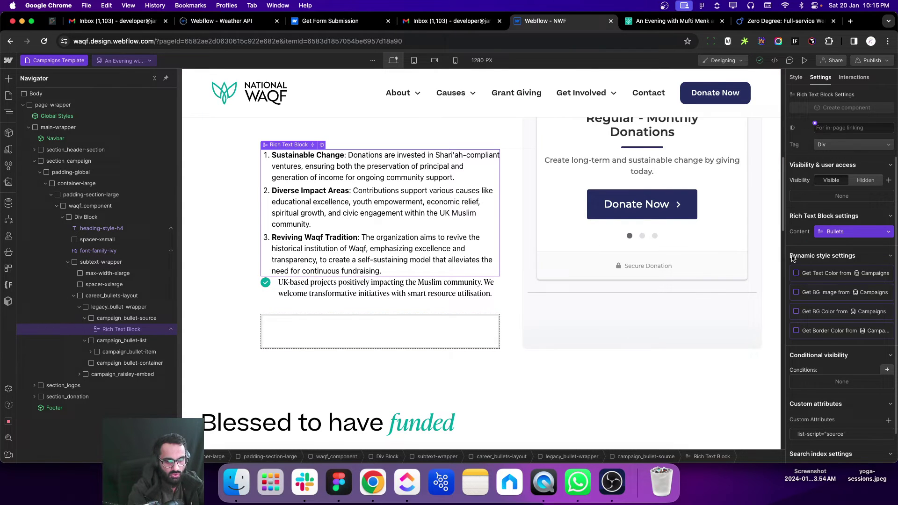
left_click(852, 231)
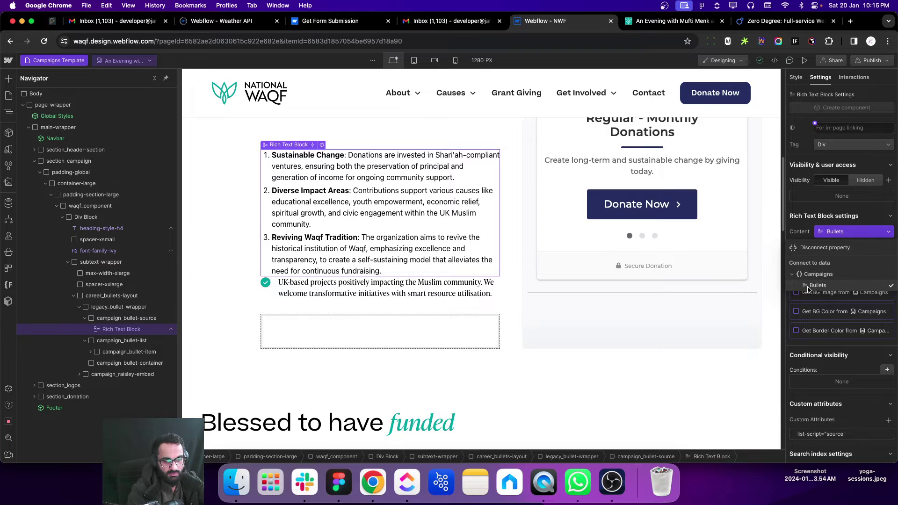
left_click(801, 232)
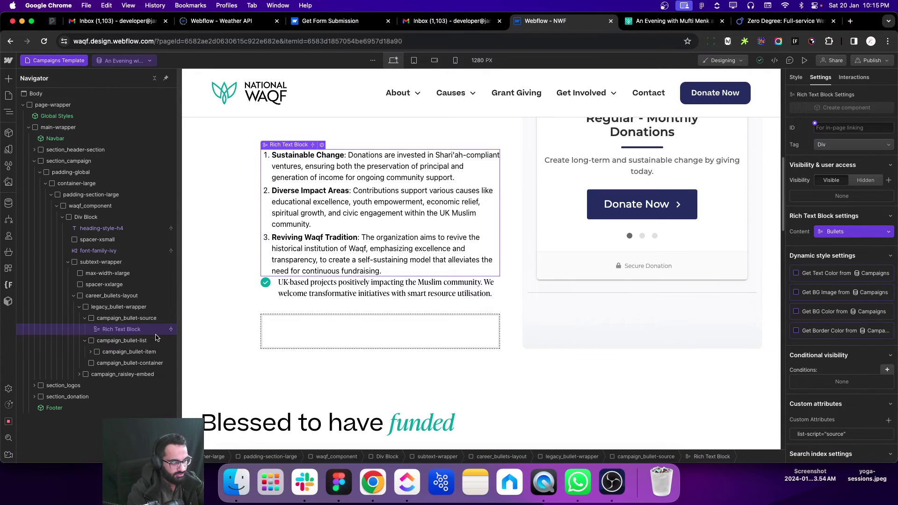
scroll(839, 327, "down", 1)
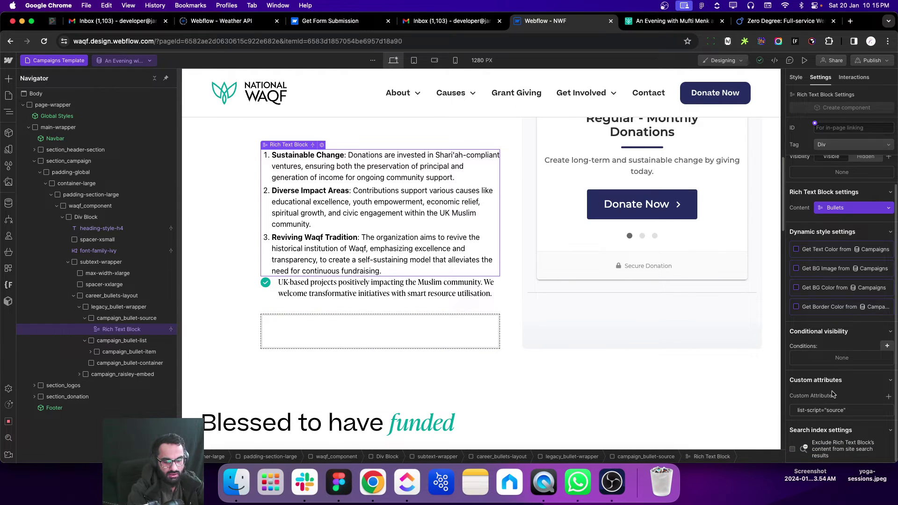
- Check list-script attributes on the bullet item, container ("container"), Paragraph and Rich Text Block
left_click(126, 354)
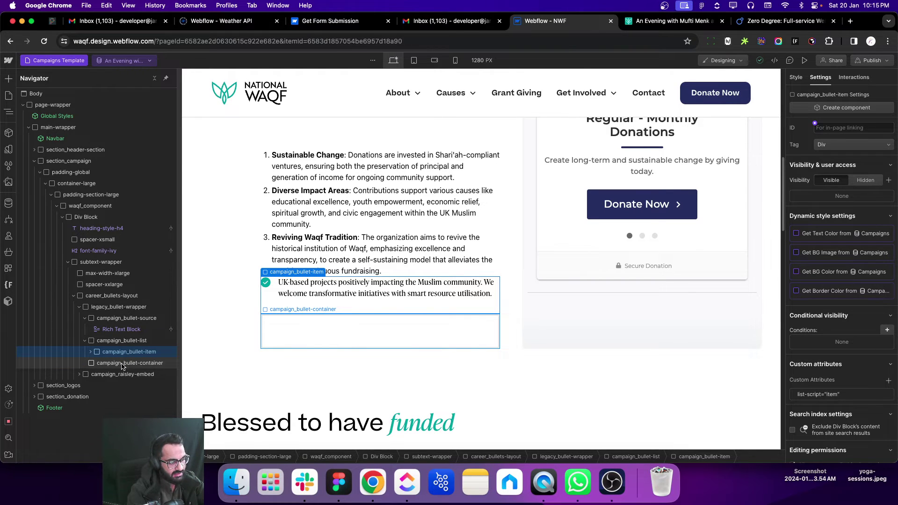
left_click(122, 364)
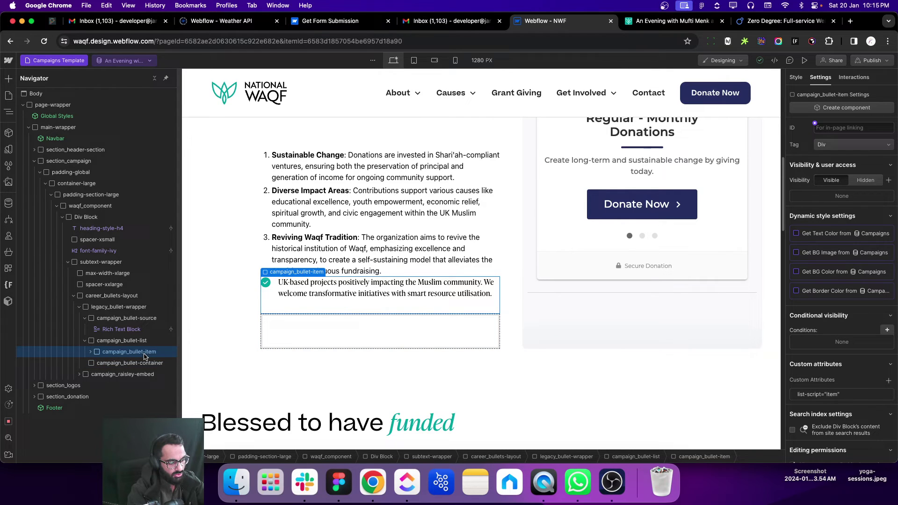
left_click(90, 352)
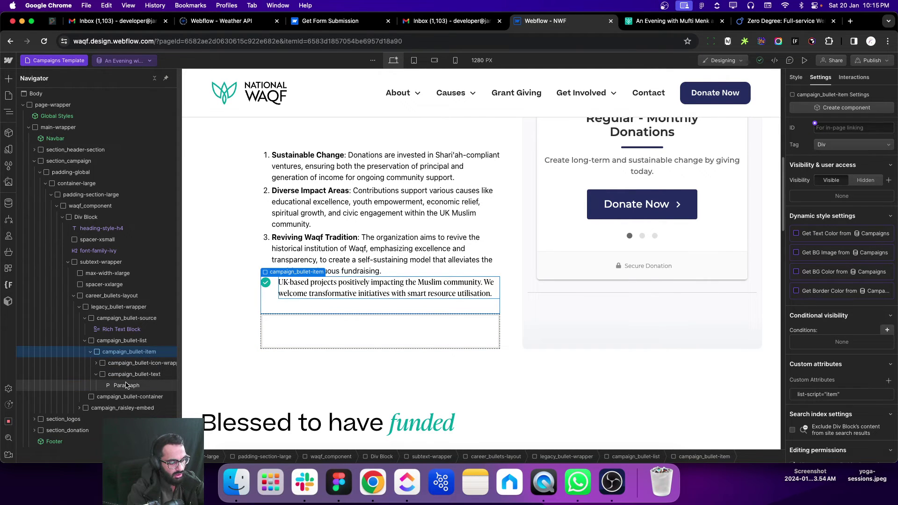
left_click(126, 385)
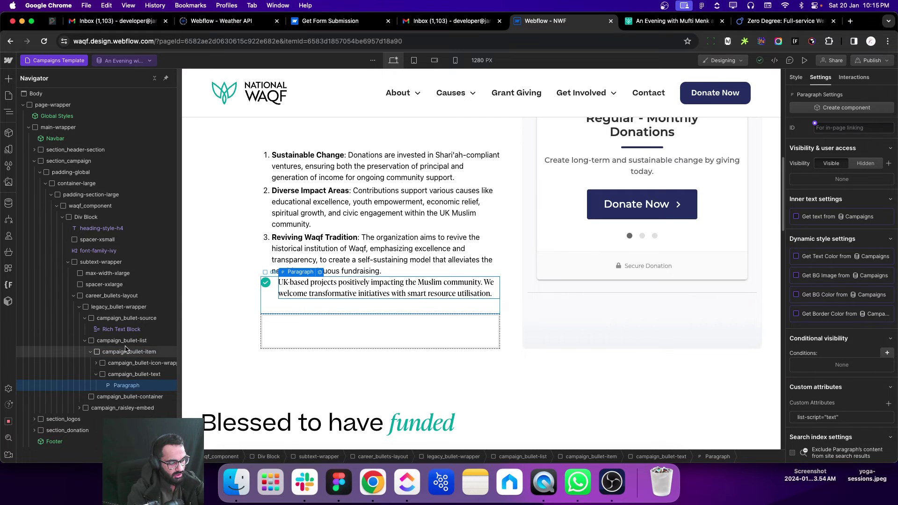
left_click(121, 329)
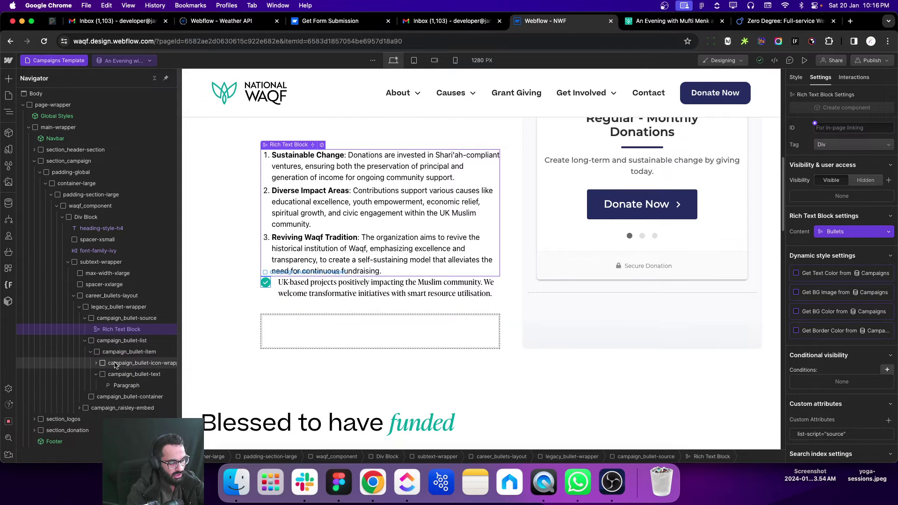
- Preview the 'last' combo class (0rem bottom padding) on campaign_bullet-item, then remove it
left_click(97, 374)
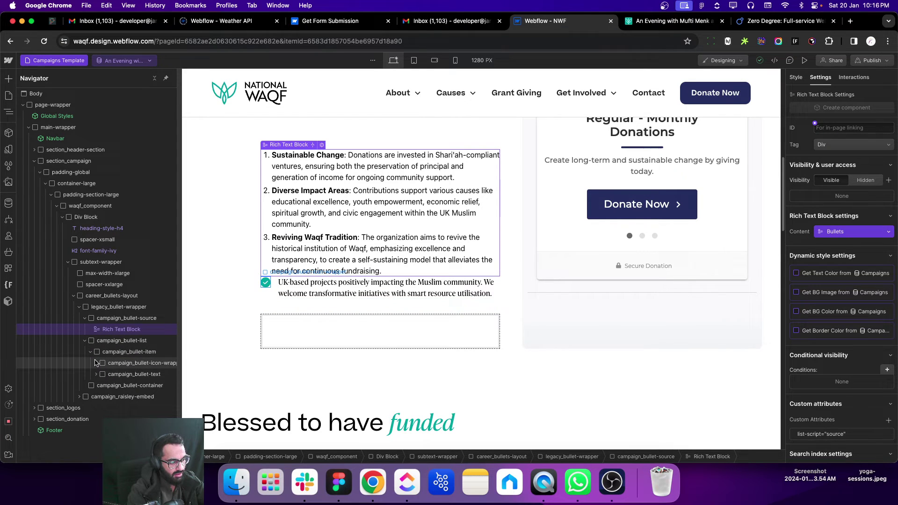
left_click(91, 352)
left_click(124, 352)
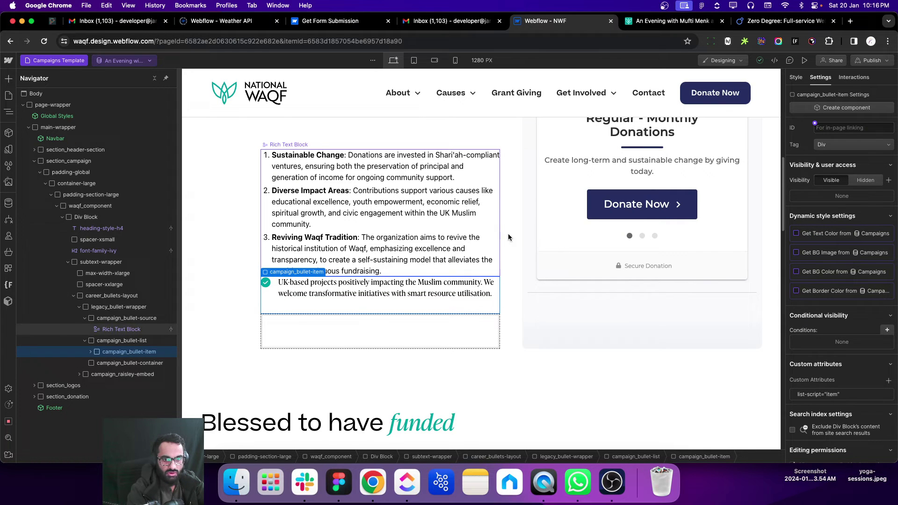
left_click(797, 77)
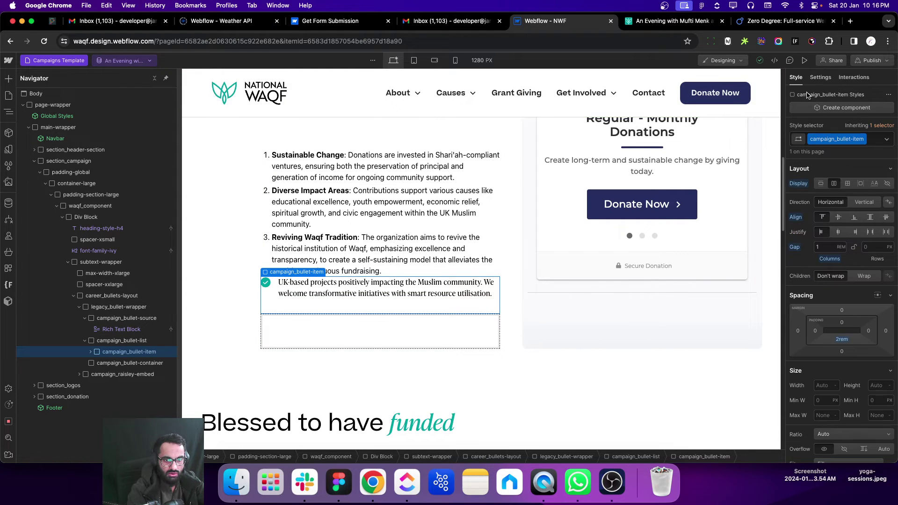
left_click(799, 141)
left_click(805, 204)
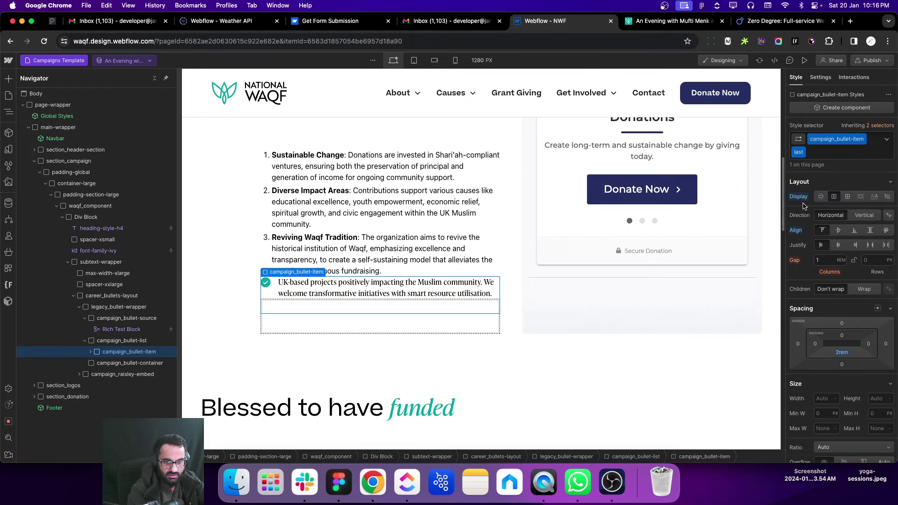
left_click(825, 152)
key("BackSpace")
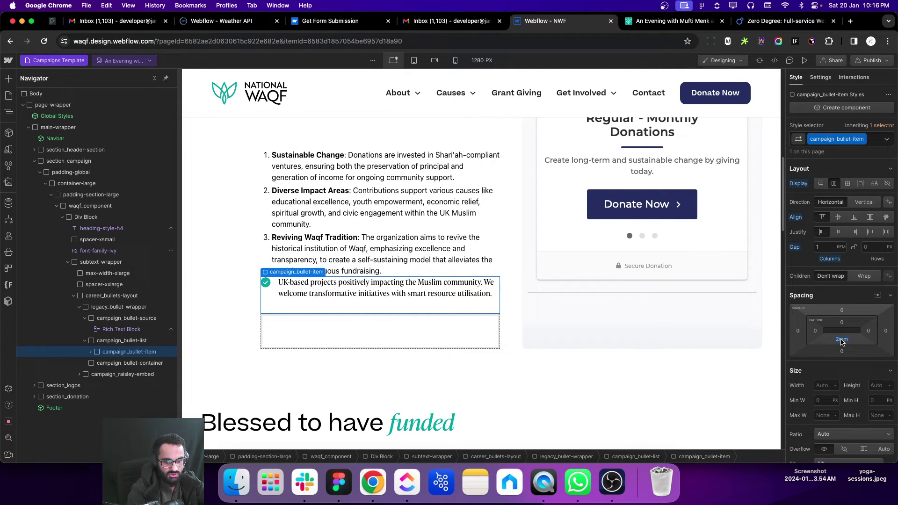
- Reapply and delete the 'last' combo class, leaving only campaign_bullet-item
left_click(801, 141)
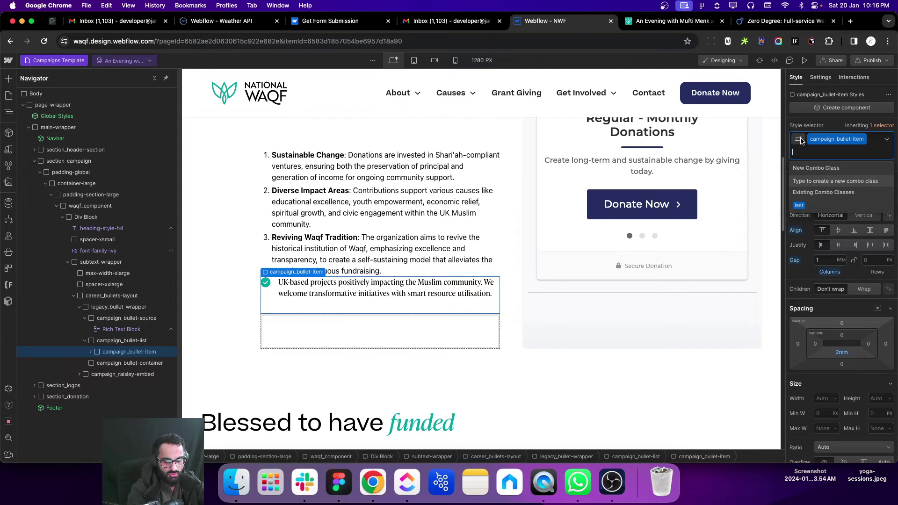
left_click(800, 205)
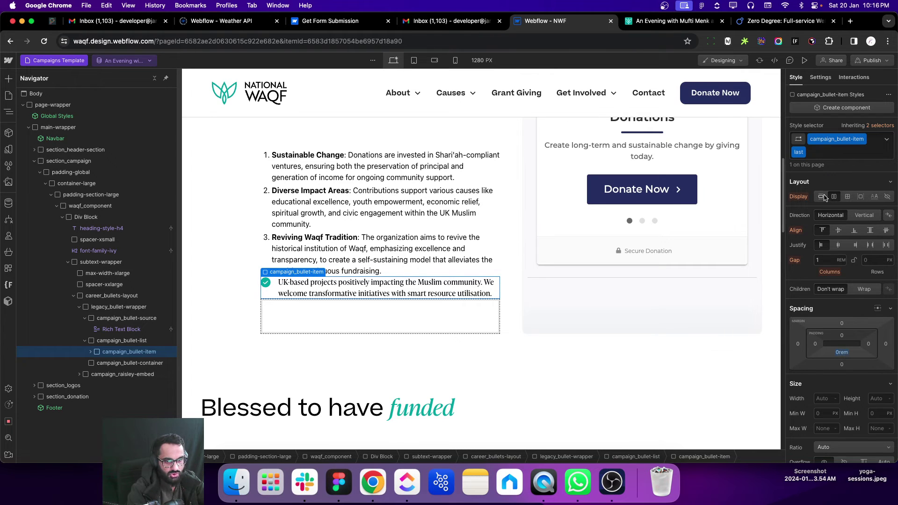
left_click(815, 155)
key("BackSpace")
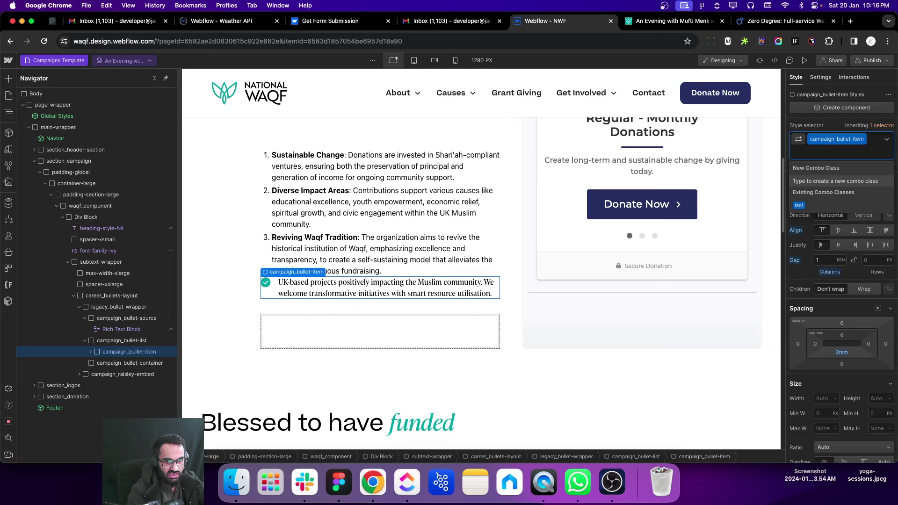
left_click(826, 128)
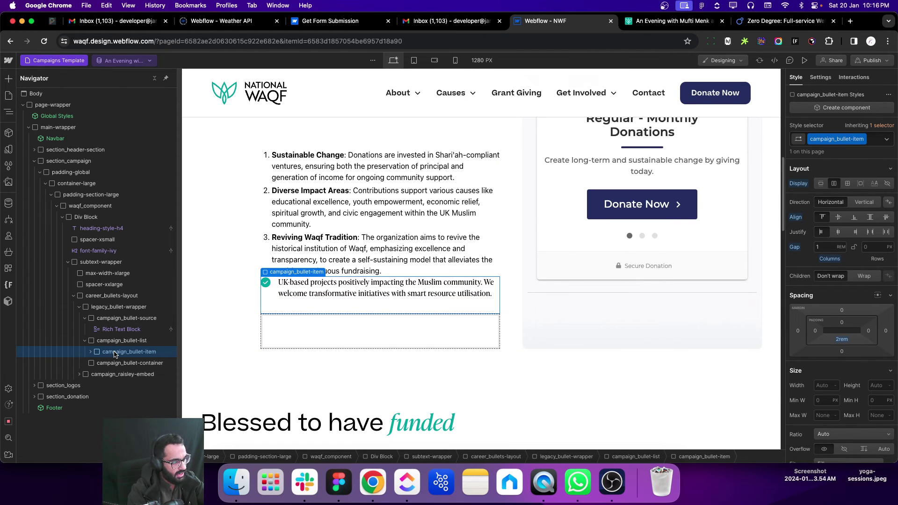
- Review the script section in the Zero Degree article, then return to the Designer
left_click(755, 24)
scroll(209, 234, "down", 10)
scroll(210, 229, "up", 3)
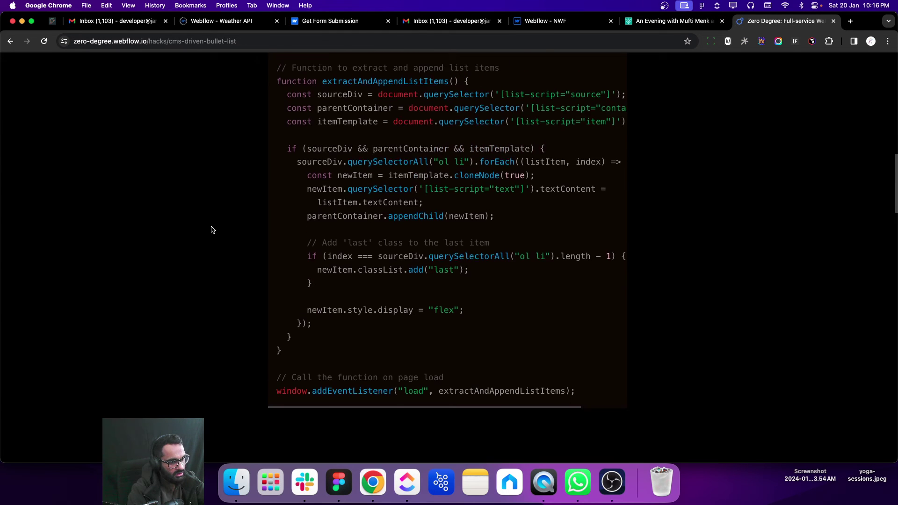
scroll(211, 229, "down", 1)
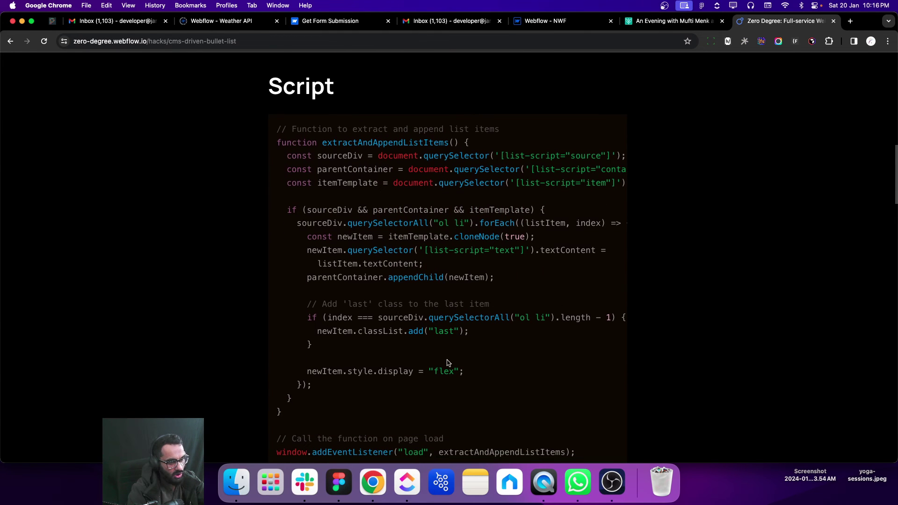
left_click(568, 25)
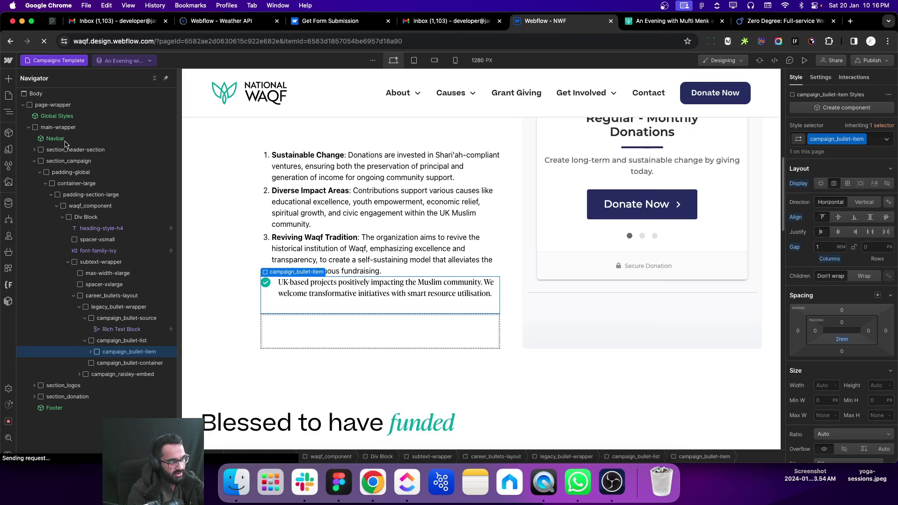
- Show the extractAndAppendListItems script in Campaigns Template's before-</body> custom code
left_click(9, 96)
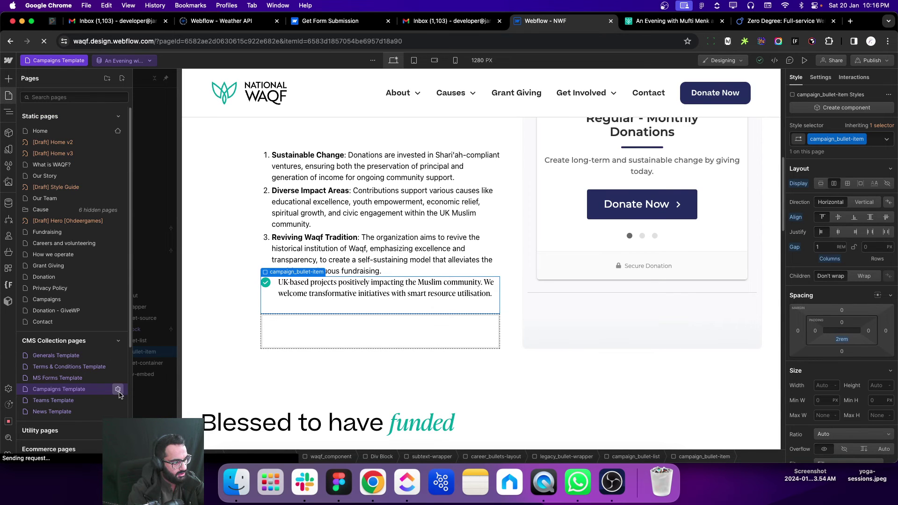
left_click(117, 389)
scroll(257, 284, "down", 15)
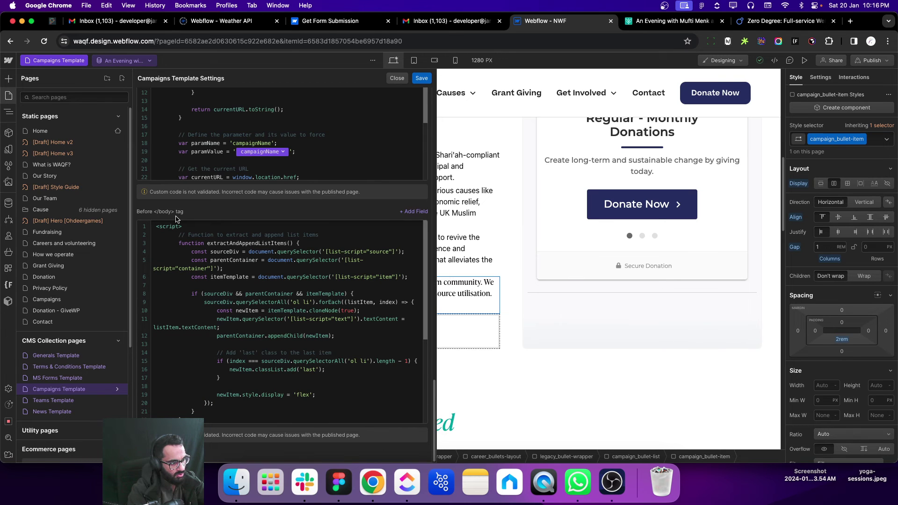
scroll(226, 276, "down", 5)
scroll(226, 281, "up", 5)
scroll(228, 296, "down", 3)
scroll(225, 300, "up", 3)
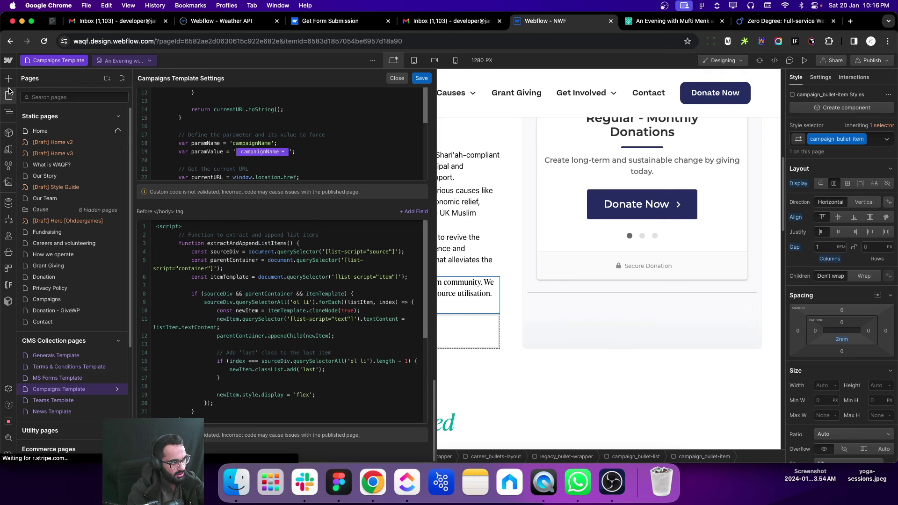
left_click(785, 21)
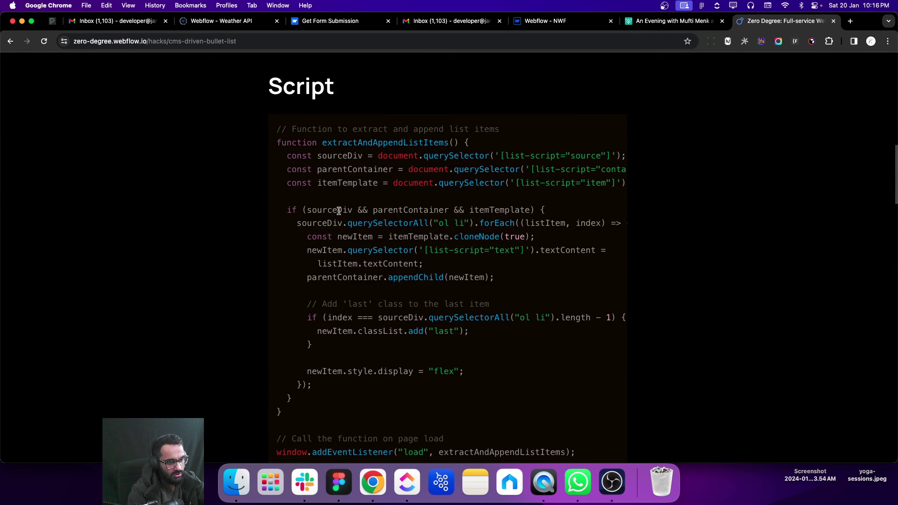
scroll(421, 215, "up", 2)
scroll(510, 221, "right", 3)
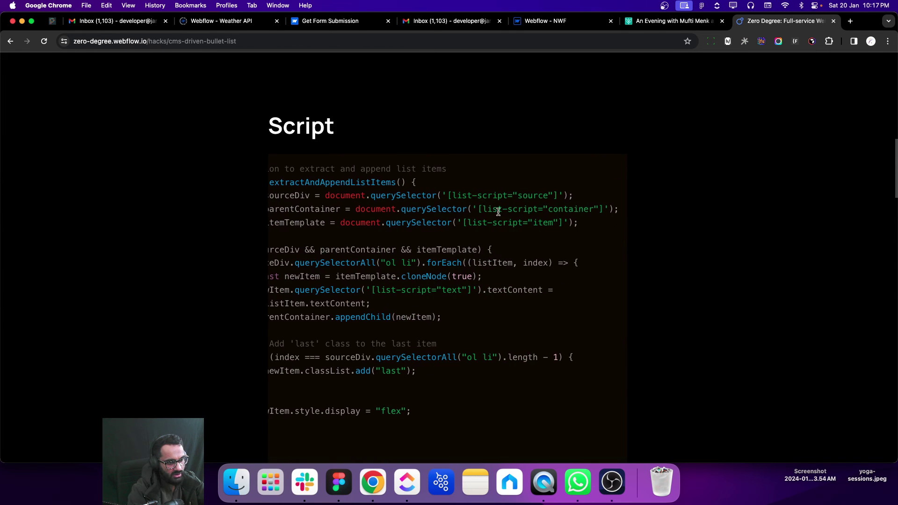
left_click_drag(451, 193, 547, 198)
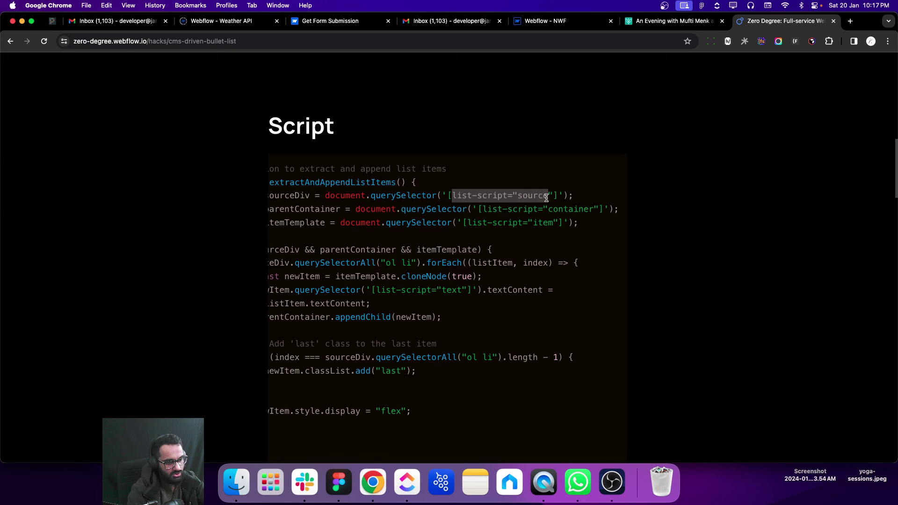
scroll(482, 197, "left", 3)
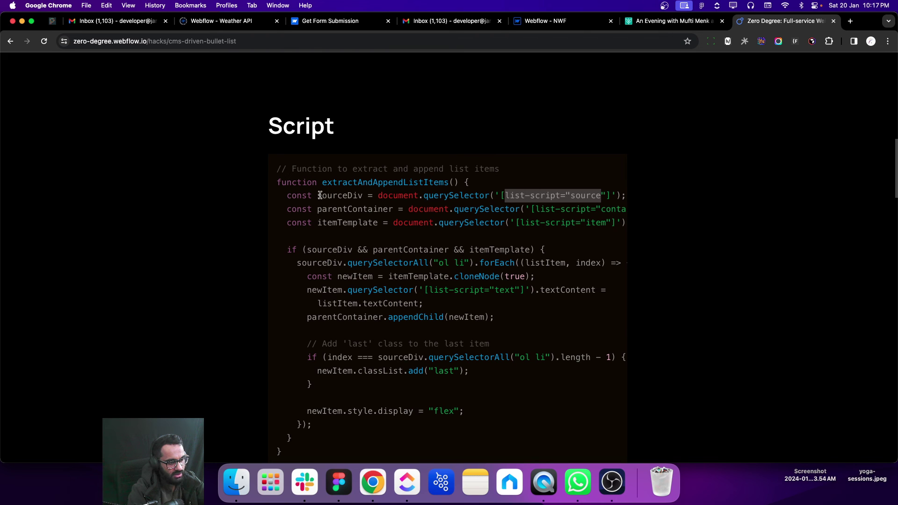
left_click_drag(317, 195, 392, 209)
left_click_drag(318, 223, 380, 223)
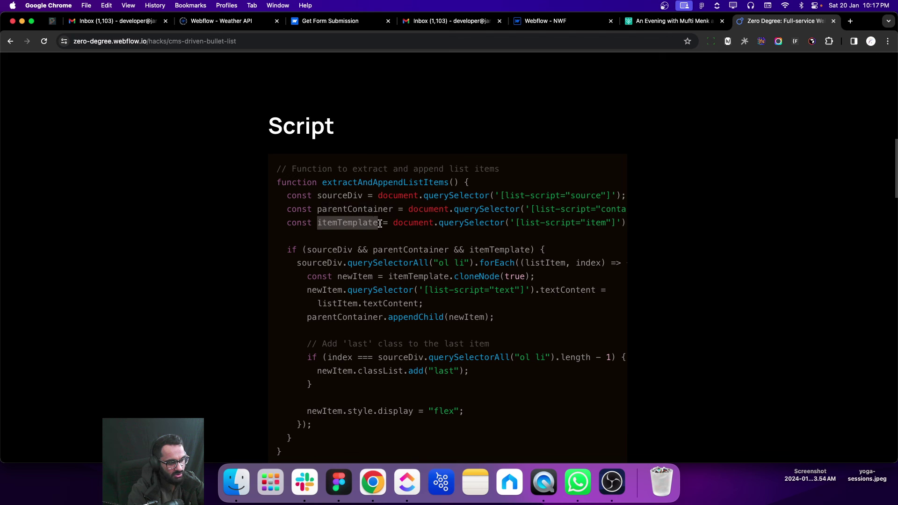
scroll(381, 224, "down", 2)
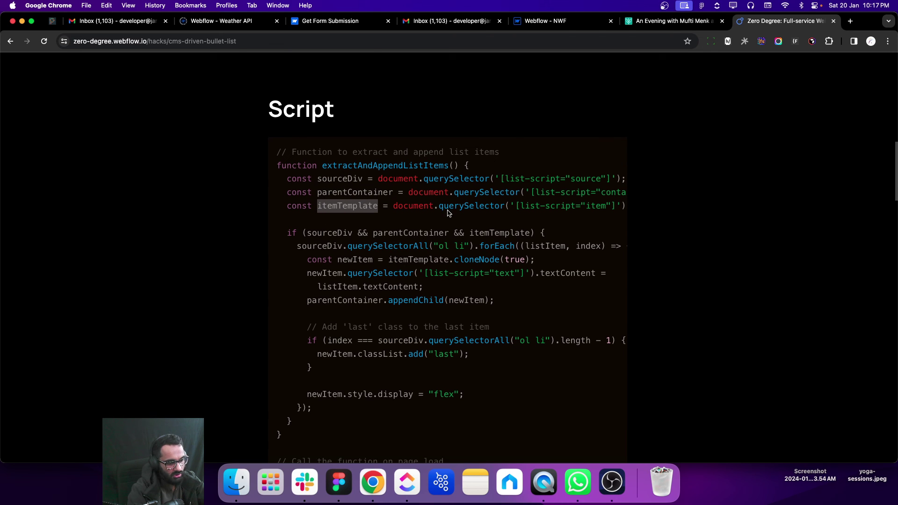
scroll(401, 231, "down", 3)
left_click_drag(495, 248, 517, 248)
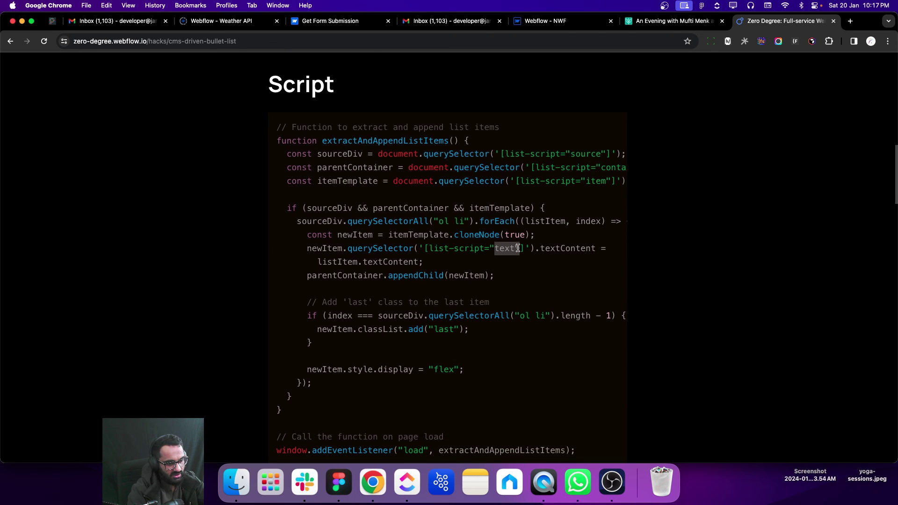
scroll(391, 229, "down", 9)
left_click(436, 252)
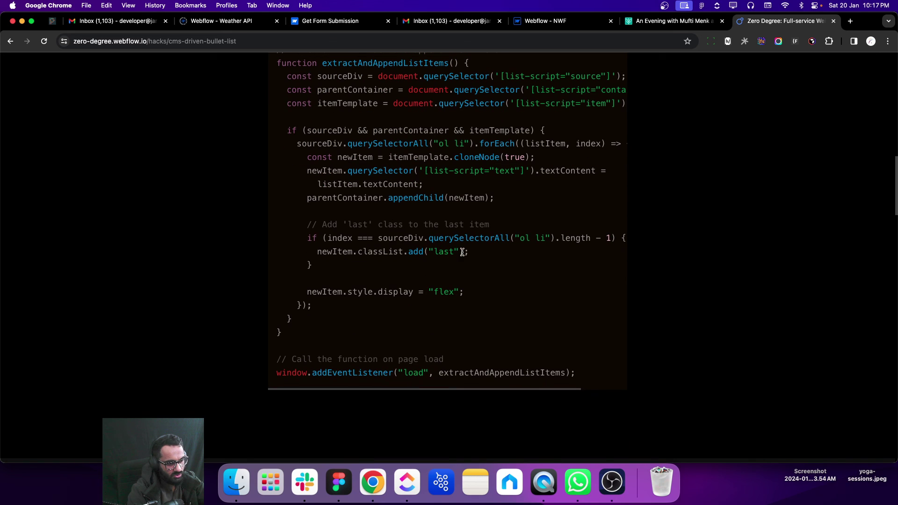
left_click_drag(451, 251, 436, 252)
scroll(388, 286, "down", 10)
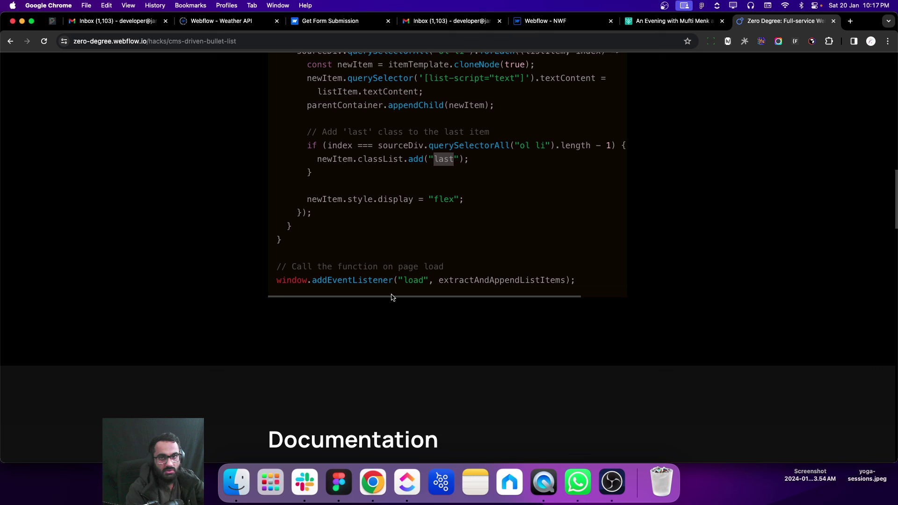